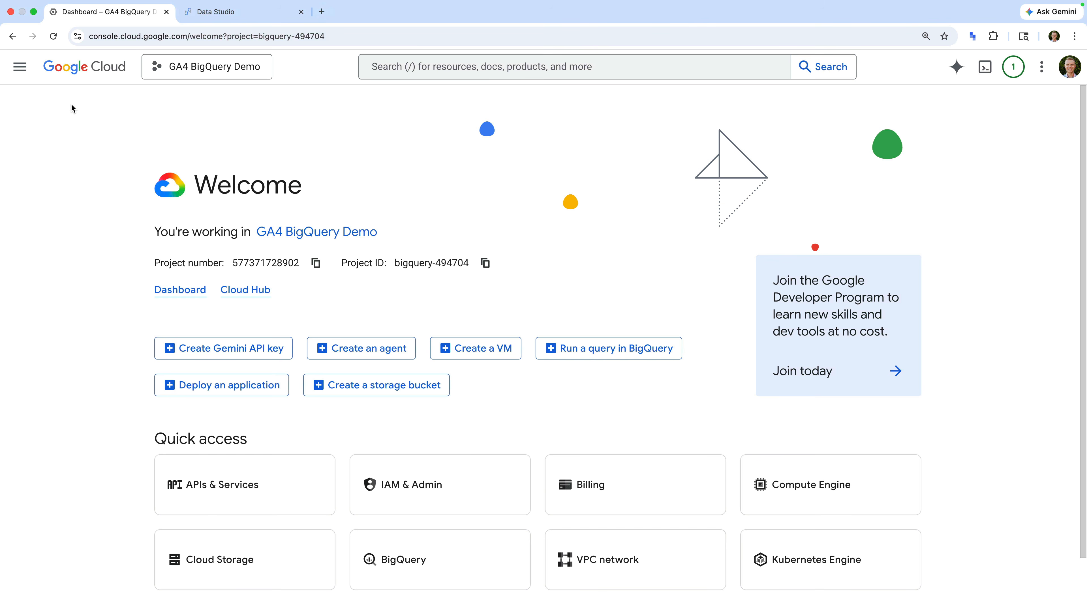
Open the project's billing page to check which billing account is linked
left_click(20, 67)
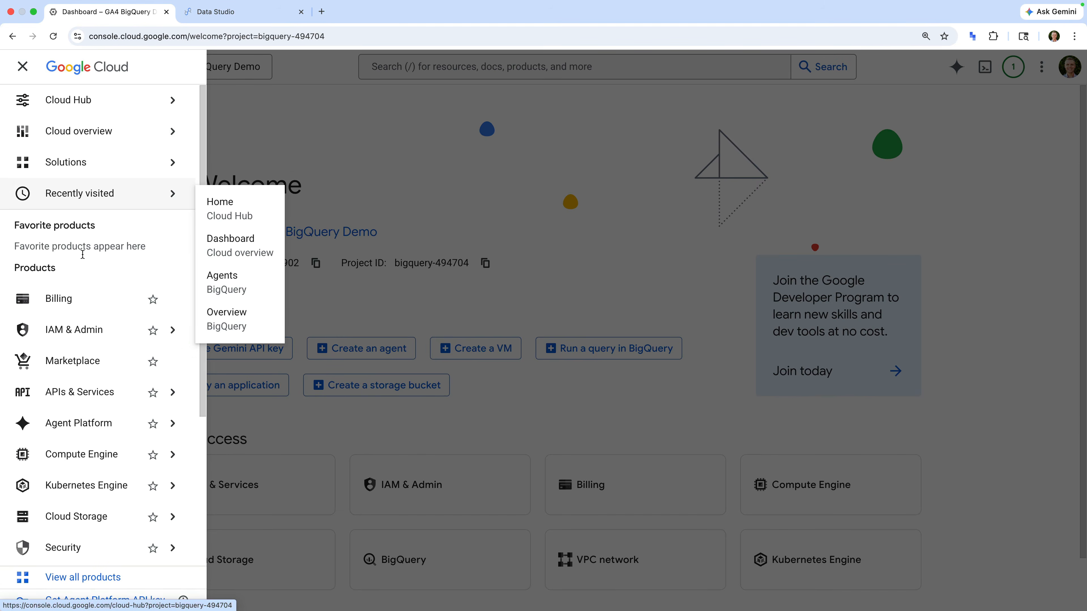
left_click(88, 303)
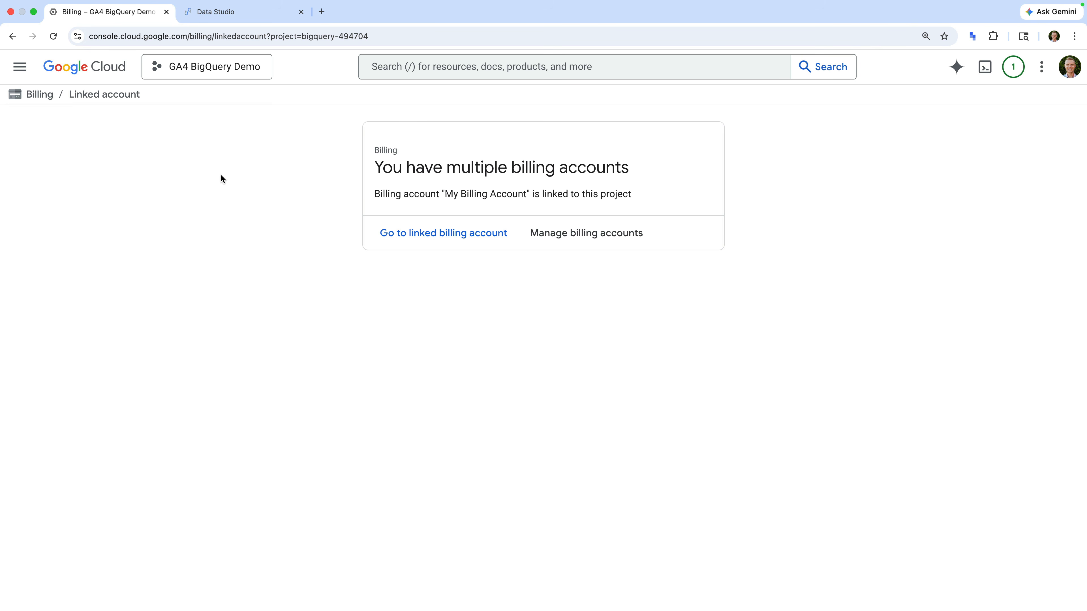
Open the BigQuery Agents page for the GA4 BigQuery Demo project
left_click(20, 67)
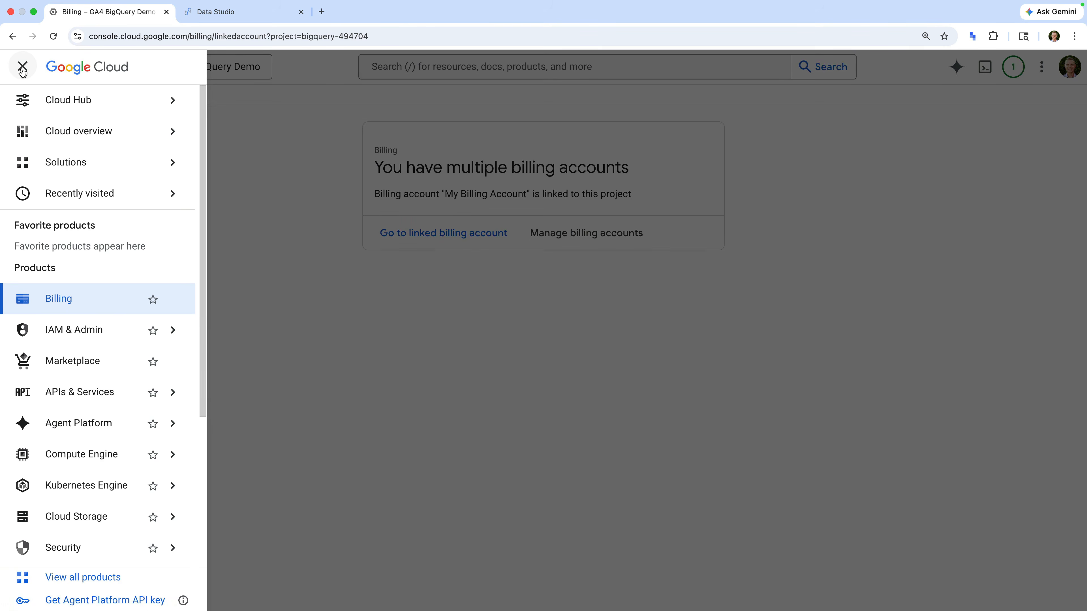
scroll(96, 325, "down", 5)
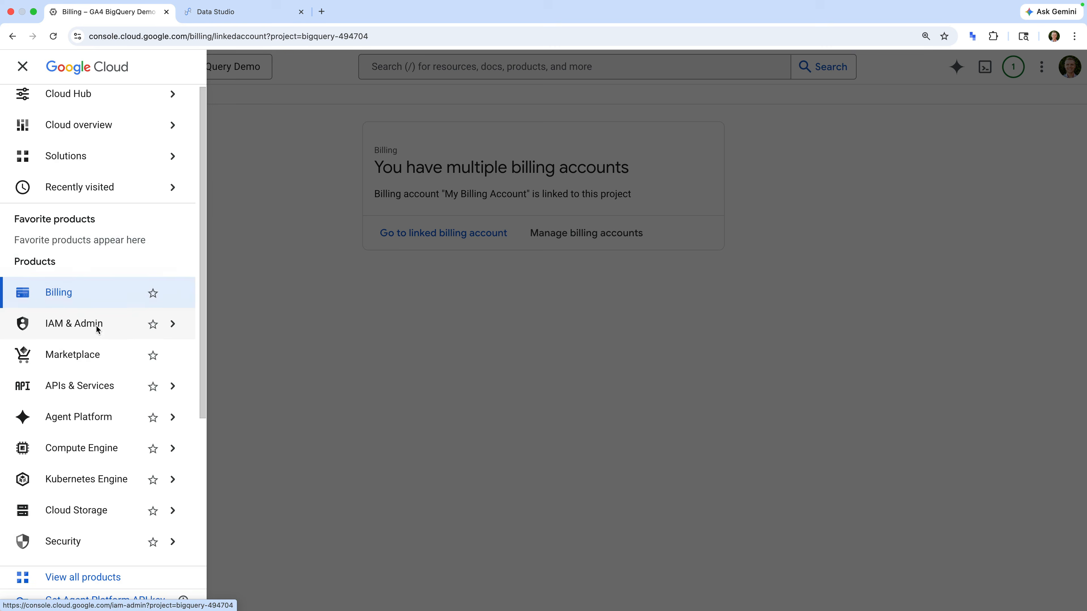
scroll(96, 329, "down", 1)
mouse_move(99, 416)
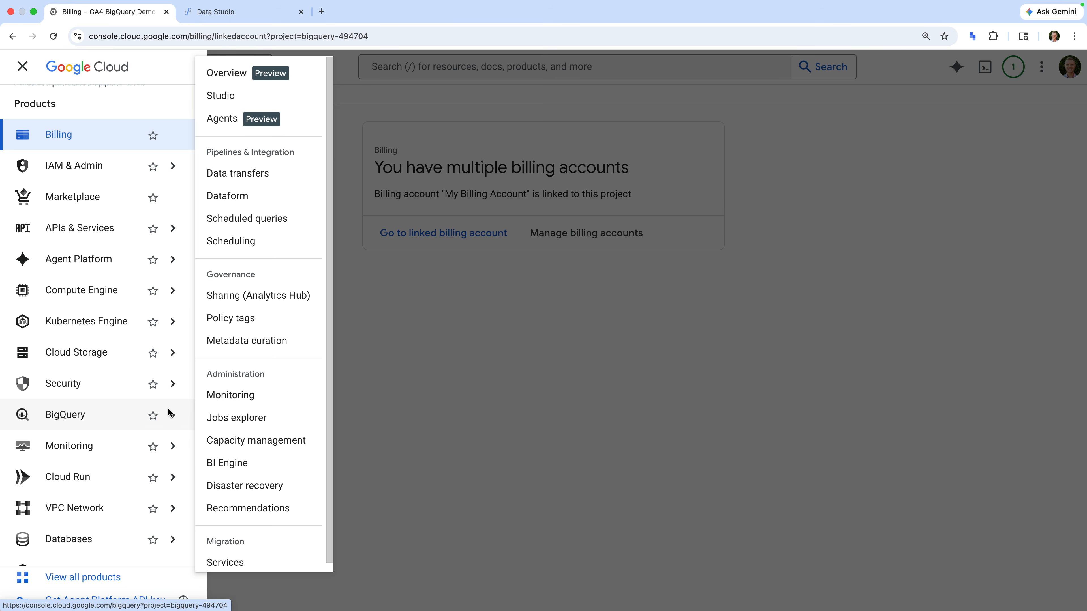
left_click(234, 123)
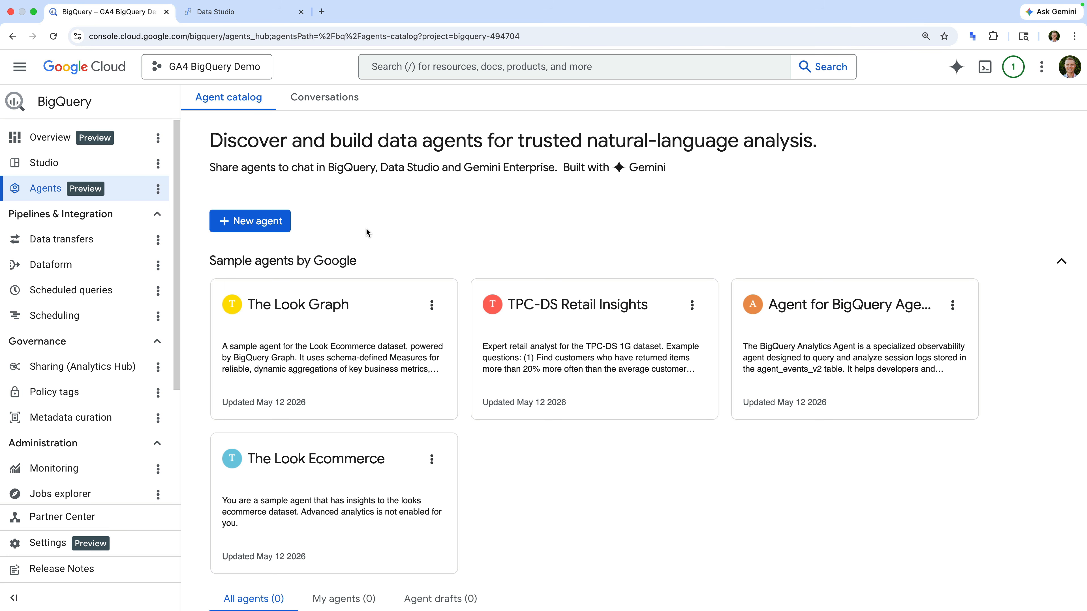
Create a new data agent and name it Google Analytics
left_click(263, 231)
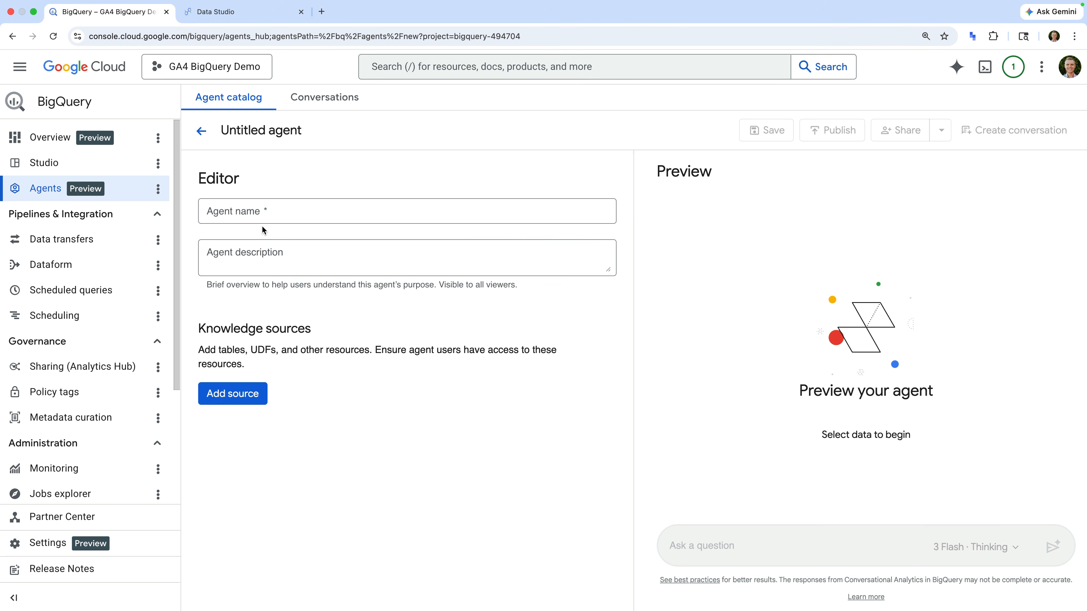
left_click(298, 212)
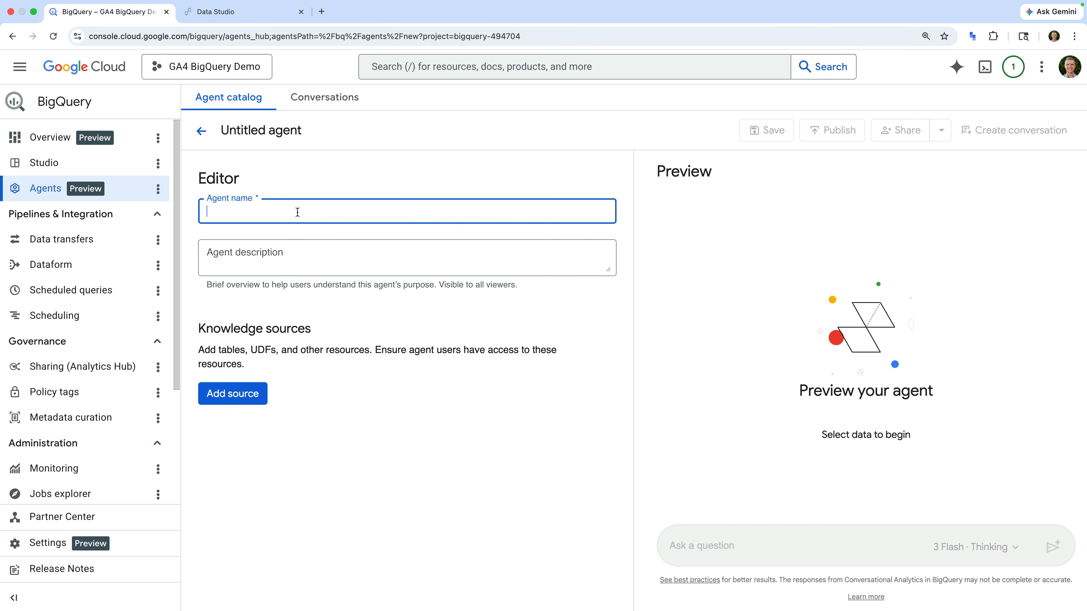
type("Google Ana")
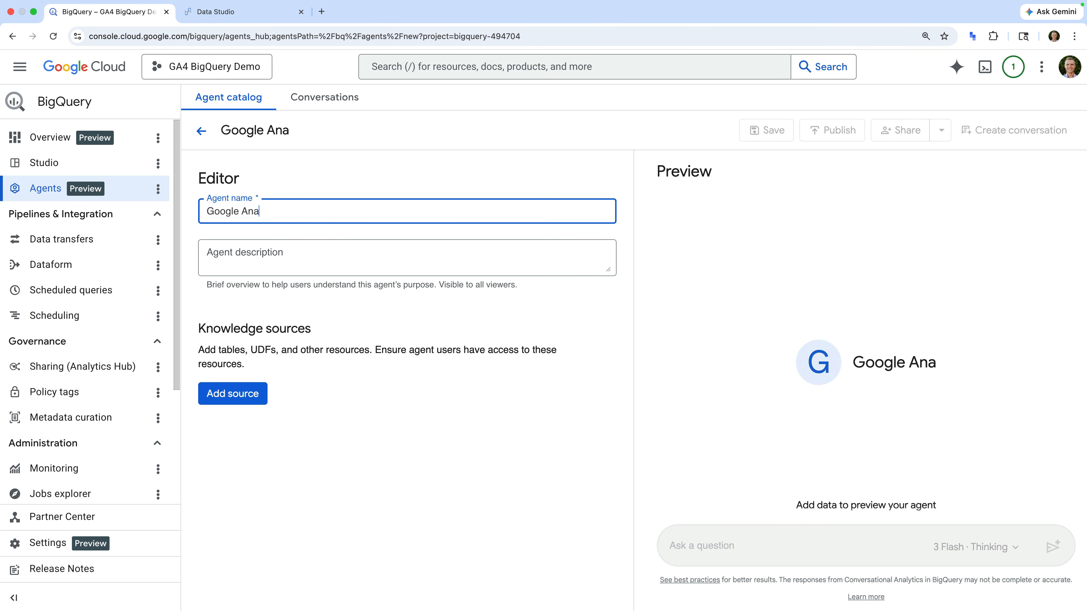
type("lytics")
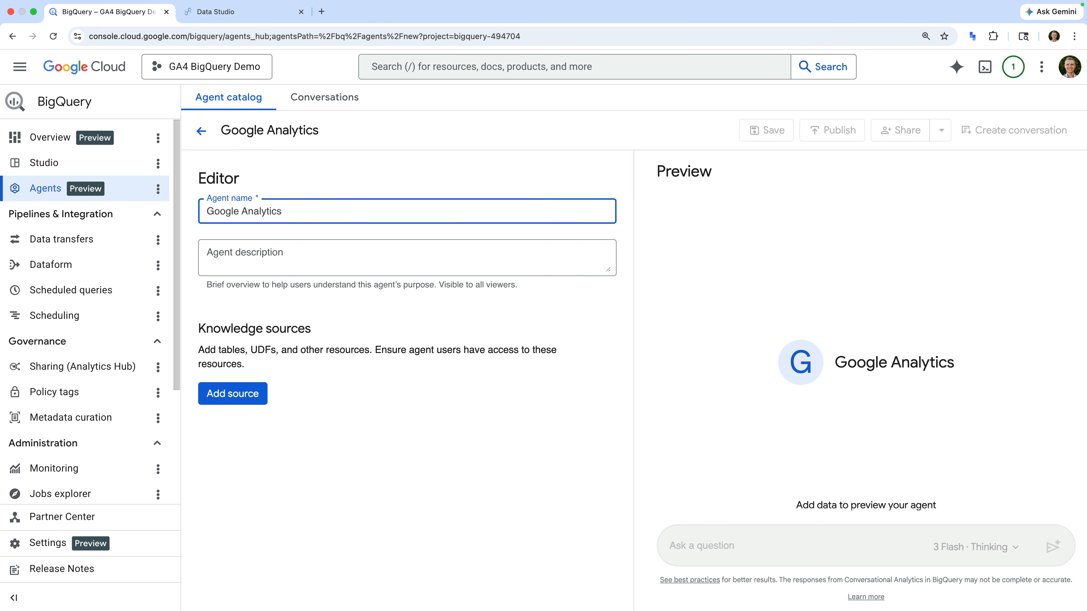
left_click(306, 232)
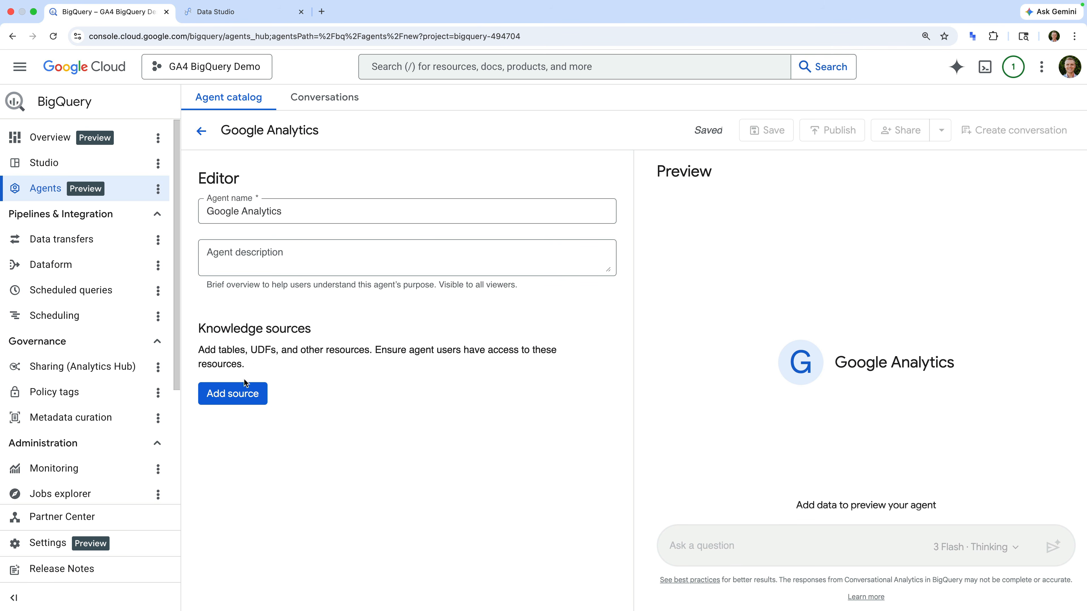
Add the events_20260511 table as a knowledge source for the Google Analytics agent
left_click(234, 402)
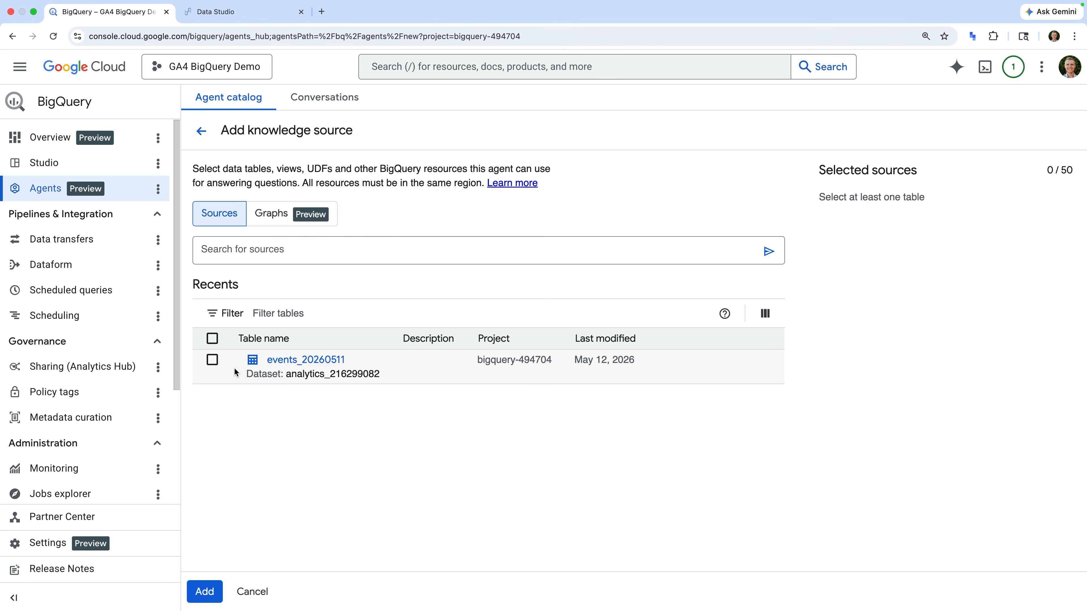
left_click(212, 361)
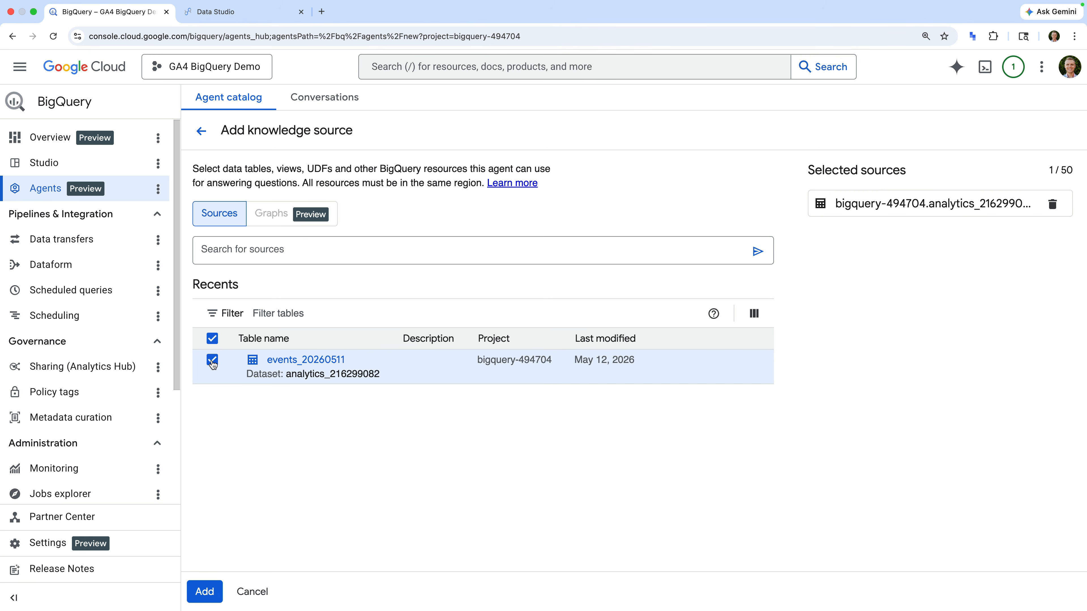
left_click(210, 592)
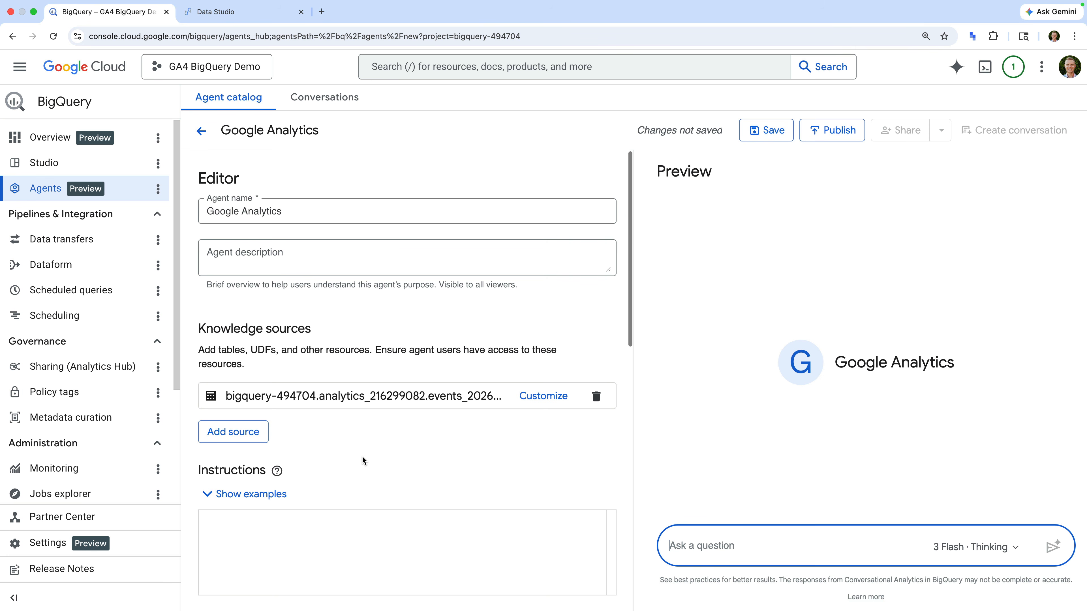
Examine the agent's instructions, verified queries, glossary and model settings in the editor
scroll(361, 456, "down", 3)
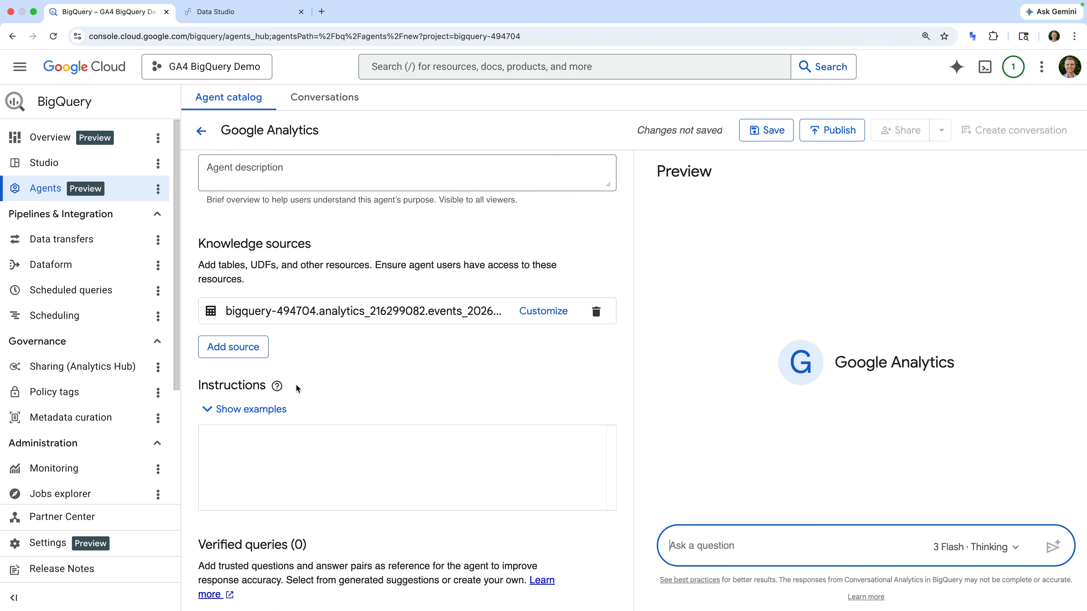
scroll(295, 384, "down", 2)
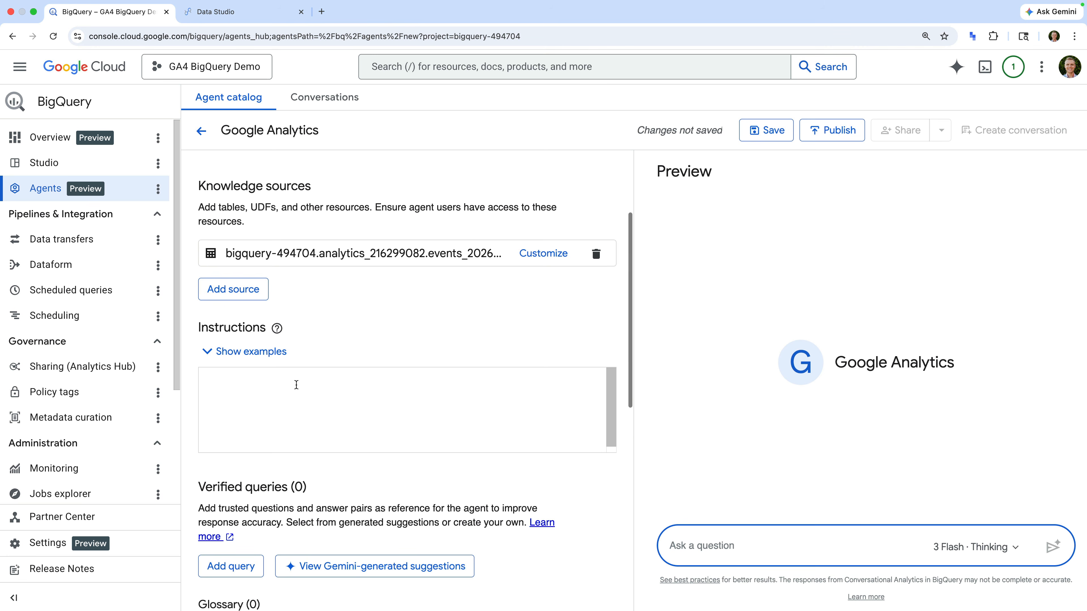
scroll(312, 488, "down", 1)
scroll(315, 503, "down", 3)
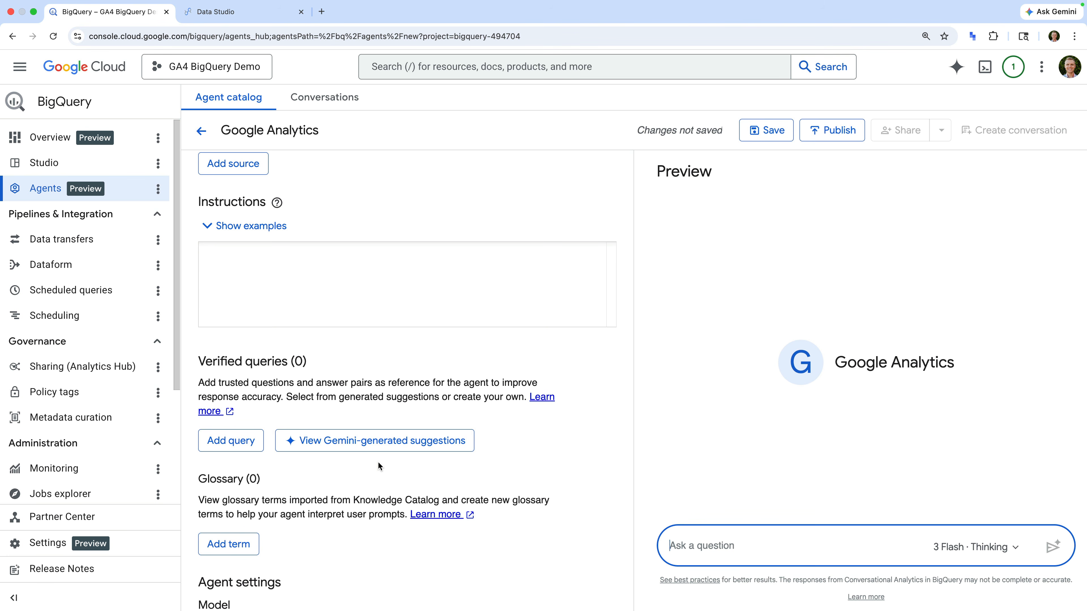
scroll(378, 462, "down", 3)
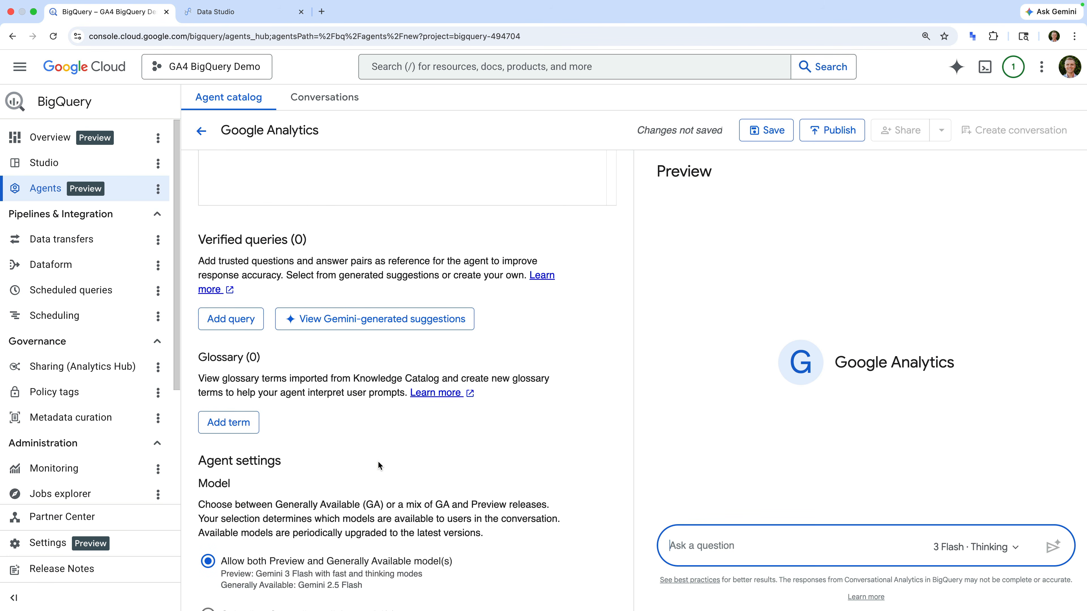
scroll(378, 460, "up", 10)
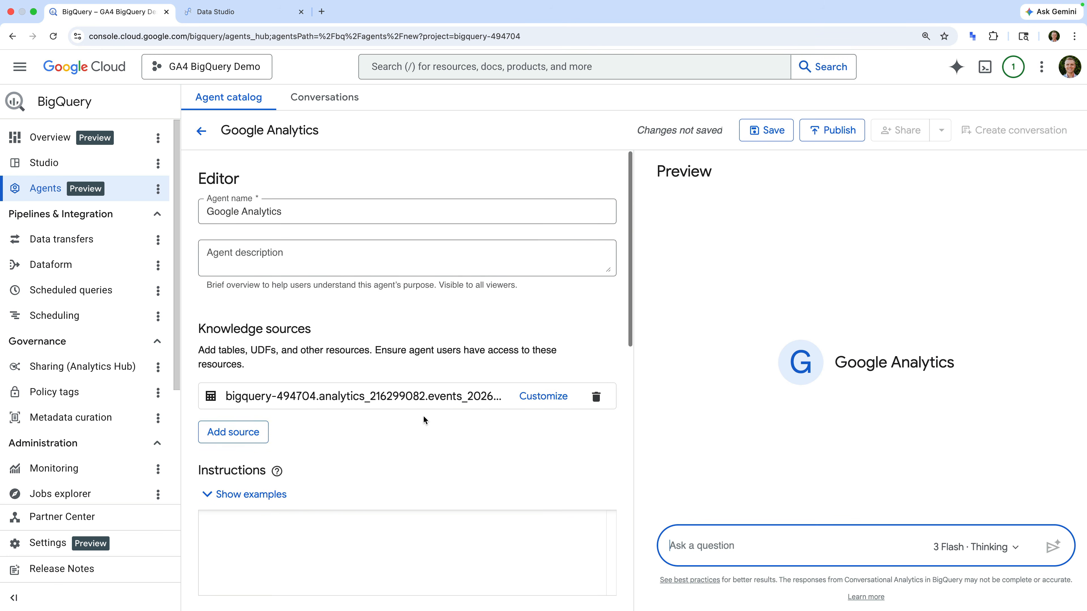
Publish the Google Analytics agent and view its share permissions
left_click(826, 129)
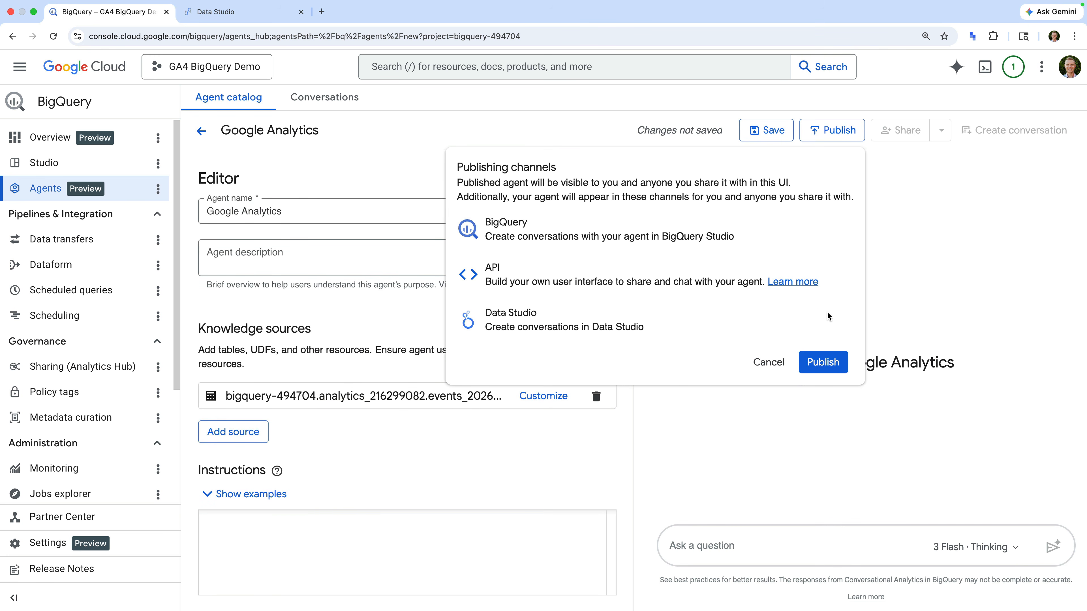
left_click(820, 361)
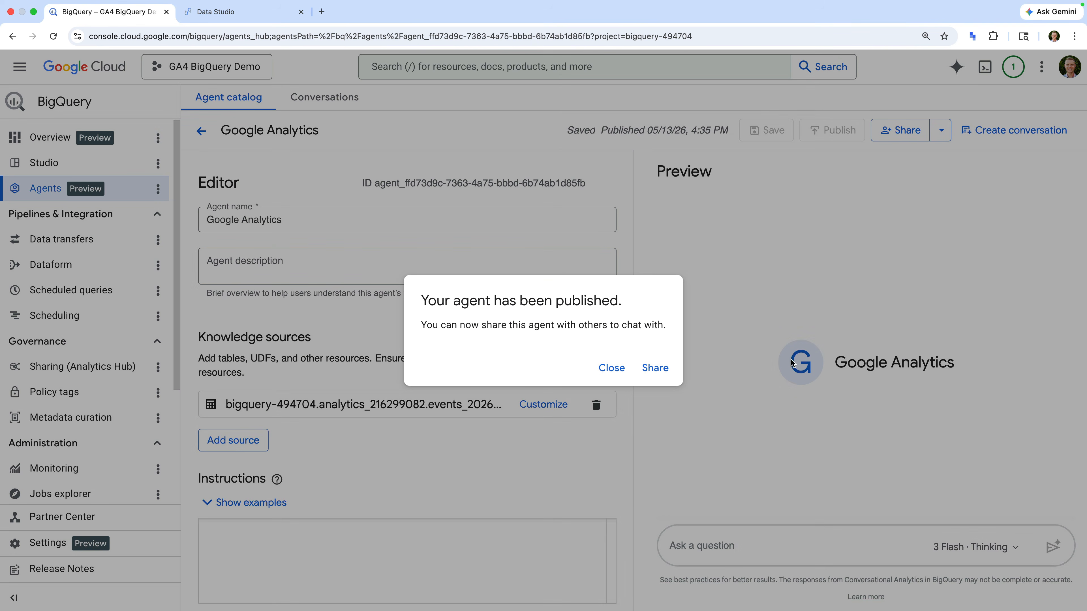
left_click(655, 368)
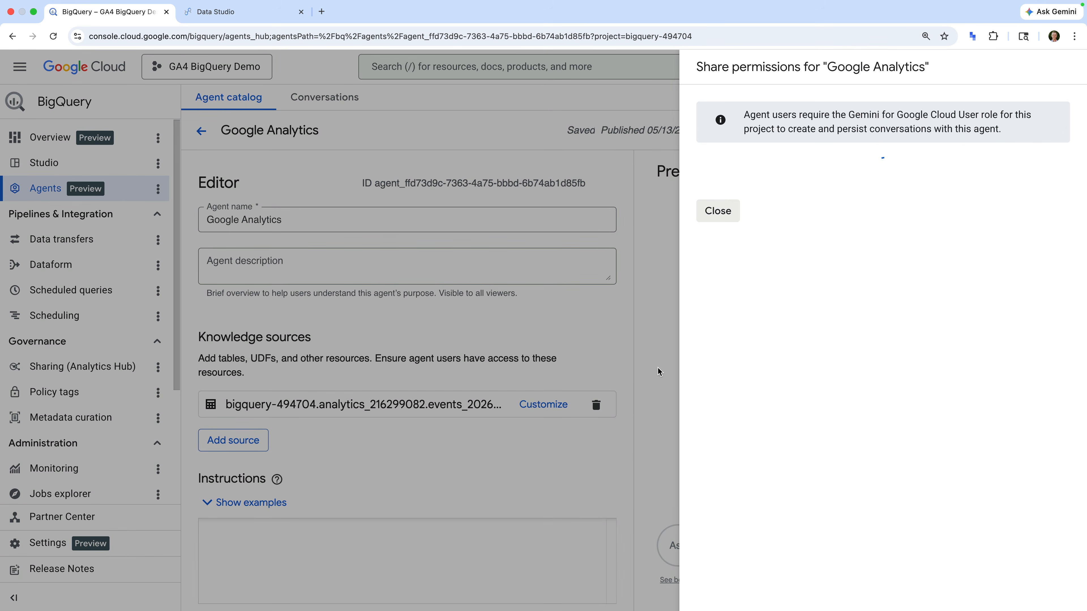
left_click(658, 366)
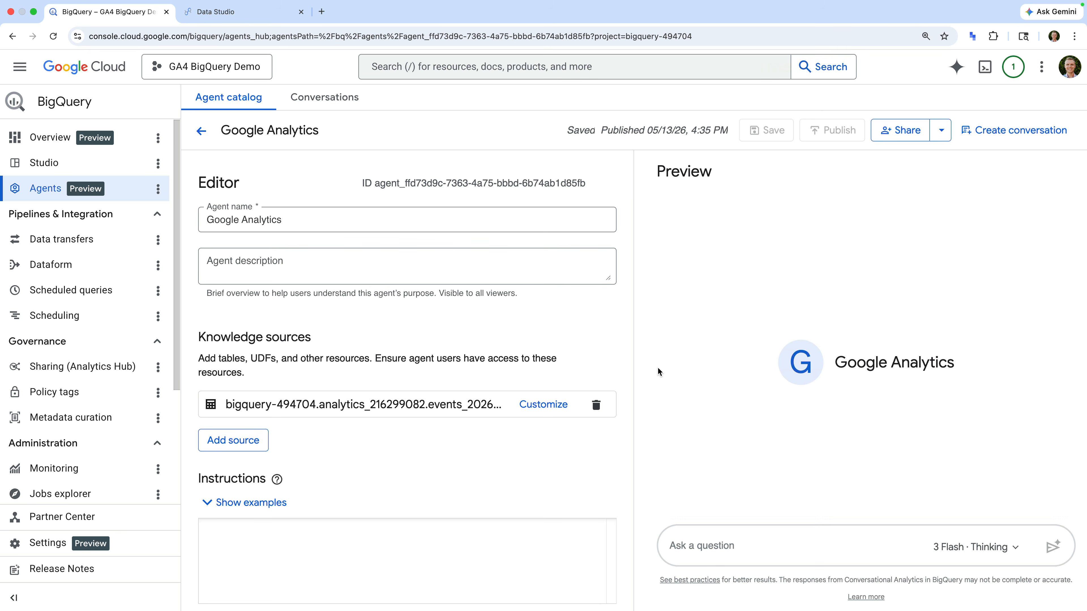
Ask the agent in the preview chat "How many events were there yesturday?"
left_click(771, 537)
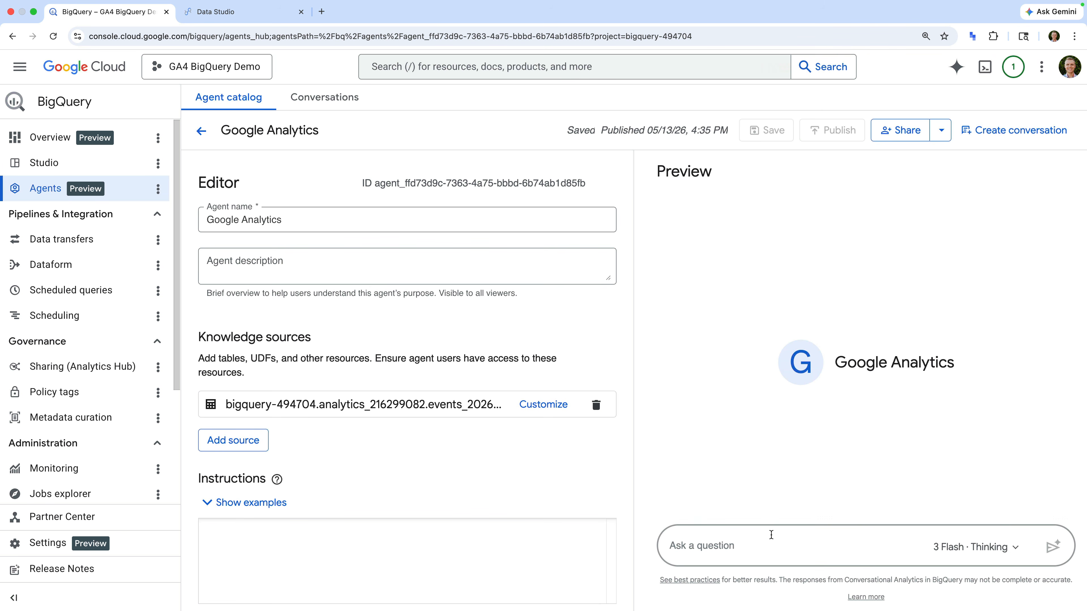
type("How m")
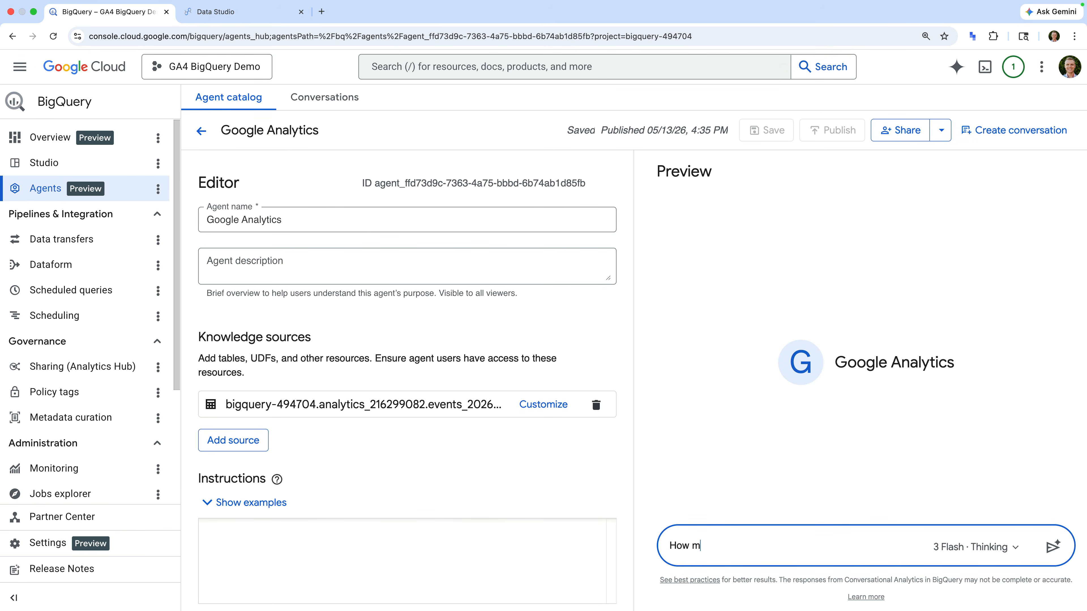
type("any events were there yesturda")
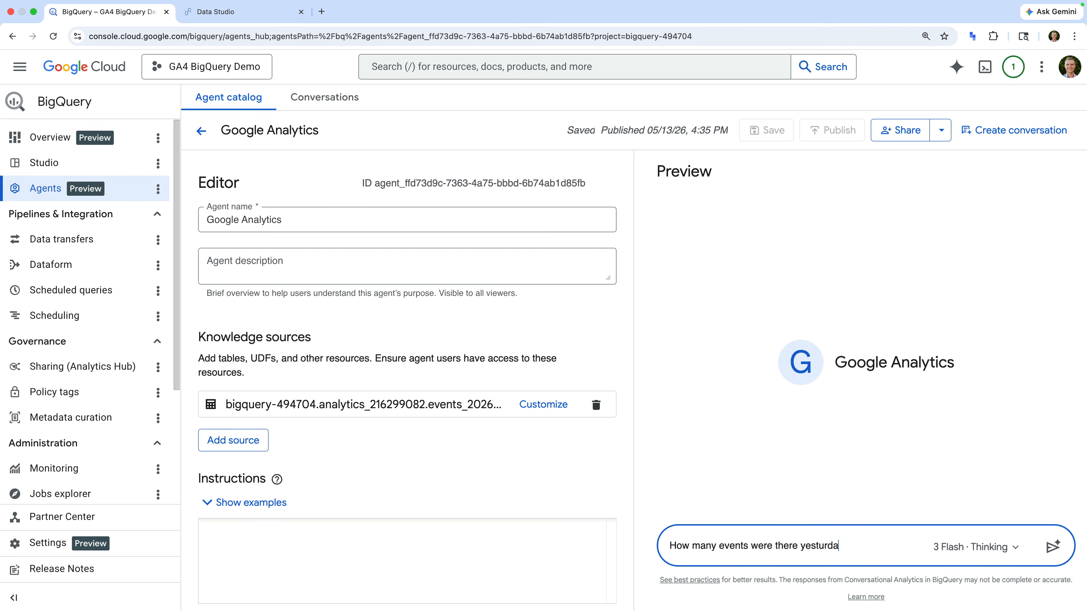
type("y?")
key("Return")
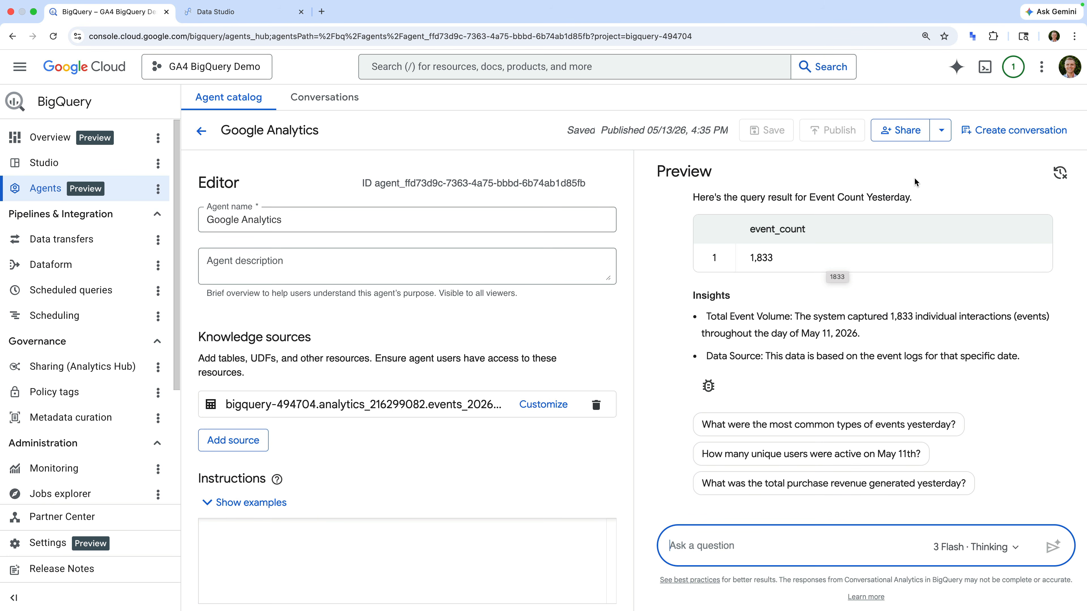
Check the agent's options for copying share links to Data Studio and BigQuery
left_click(941, 131)
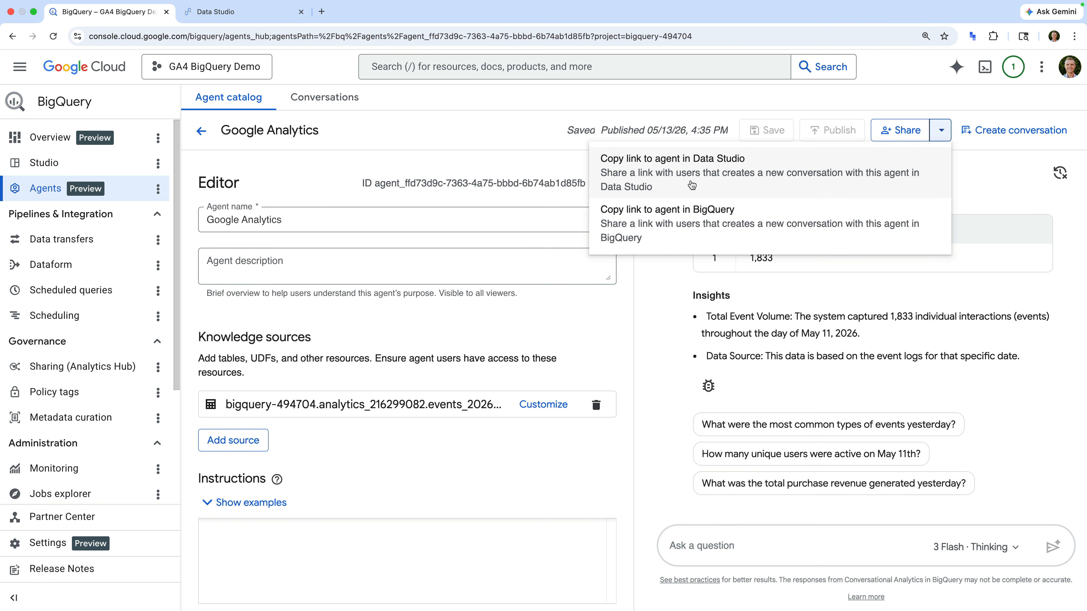
left_click(533, 128)
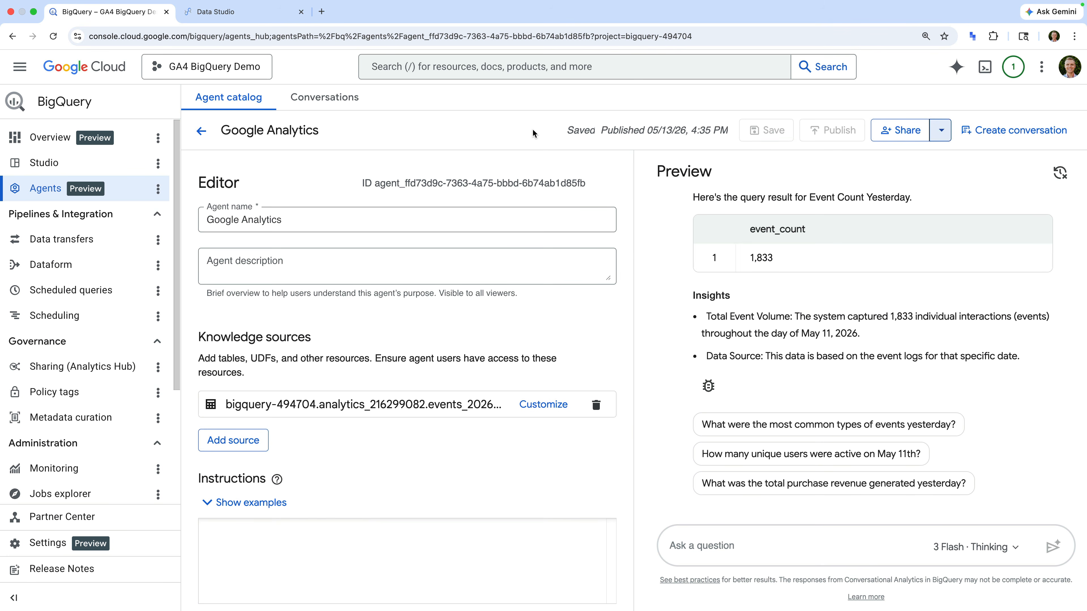
Switch to Data Studio and start a Conversational Analytics chat with the Google Analytics agent, allowing access to the agent interactions
left_click(258, 17)
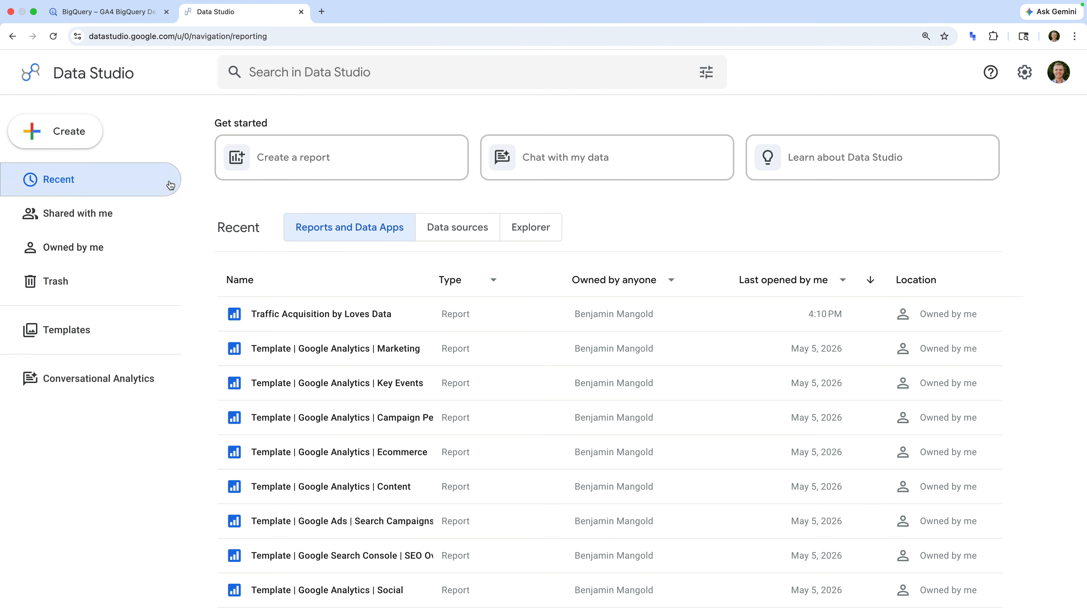
left_click(94, 382)
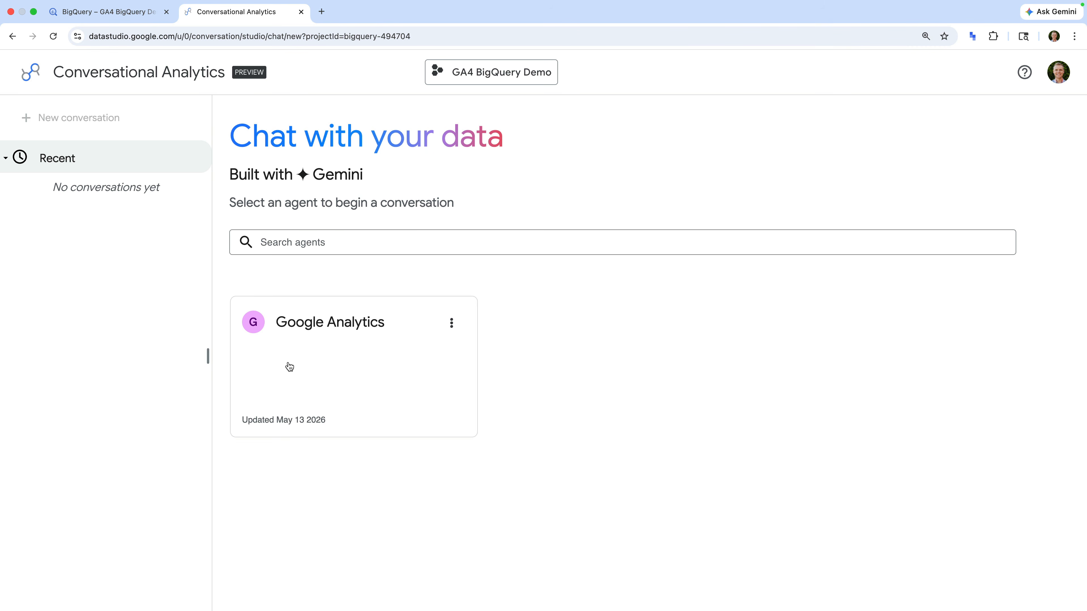
left_click(346, 340)
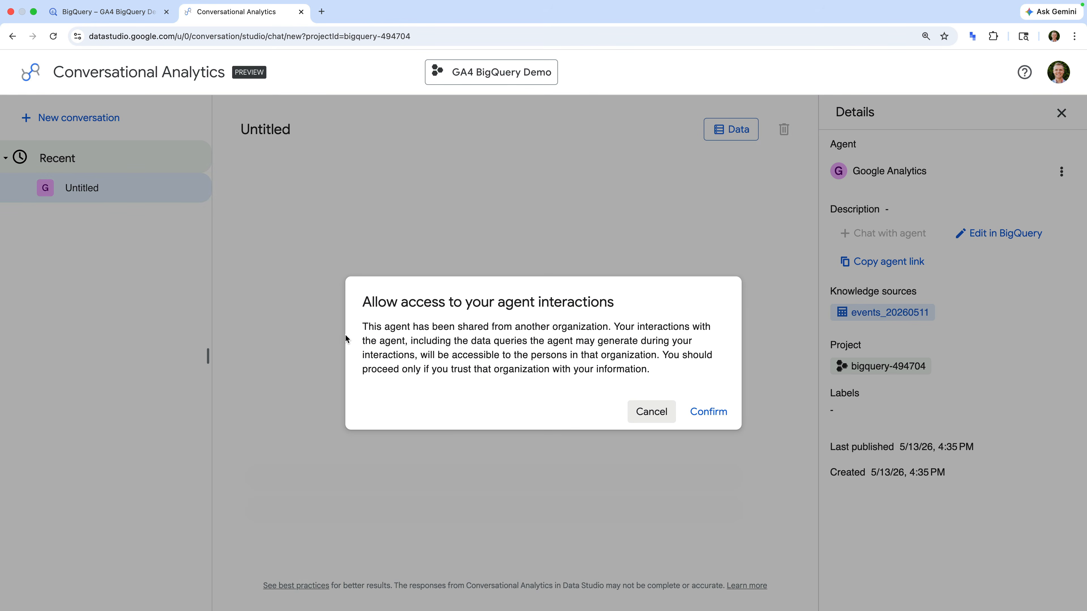
key("Tab")
key("Return")
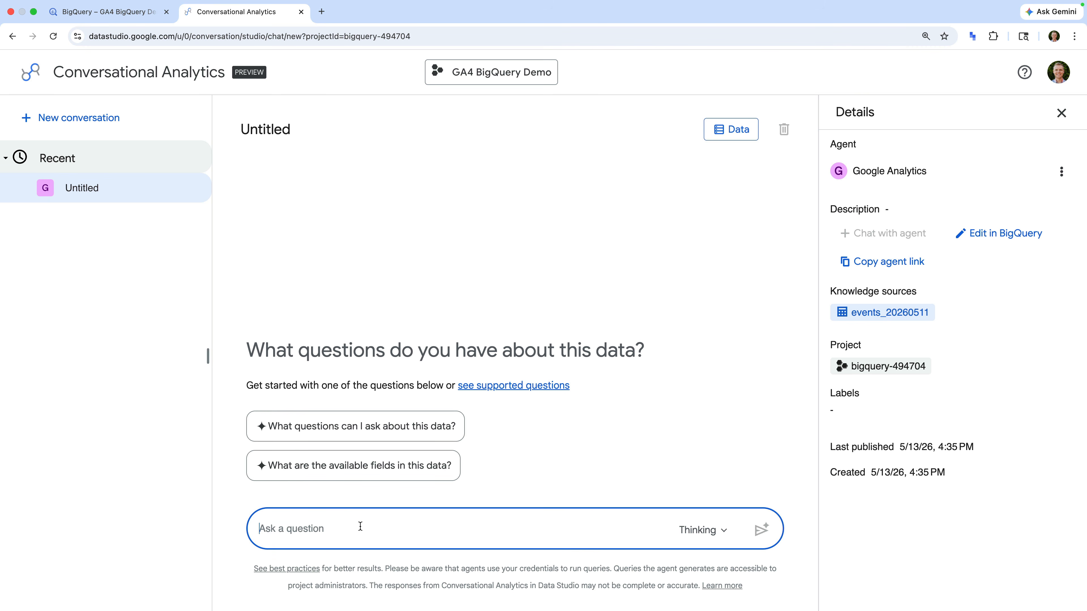
Ask the Google Analytics agent "How many users were there on 11 May?"
type("How many users were there ")
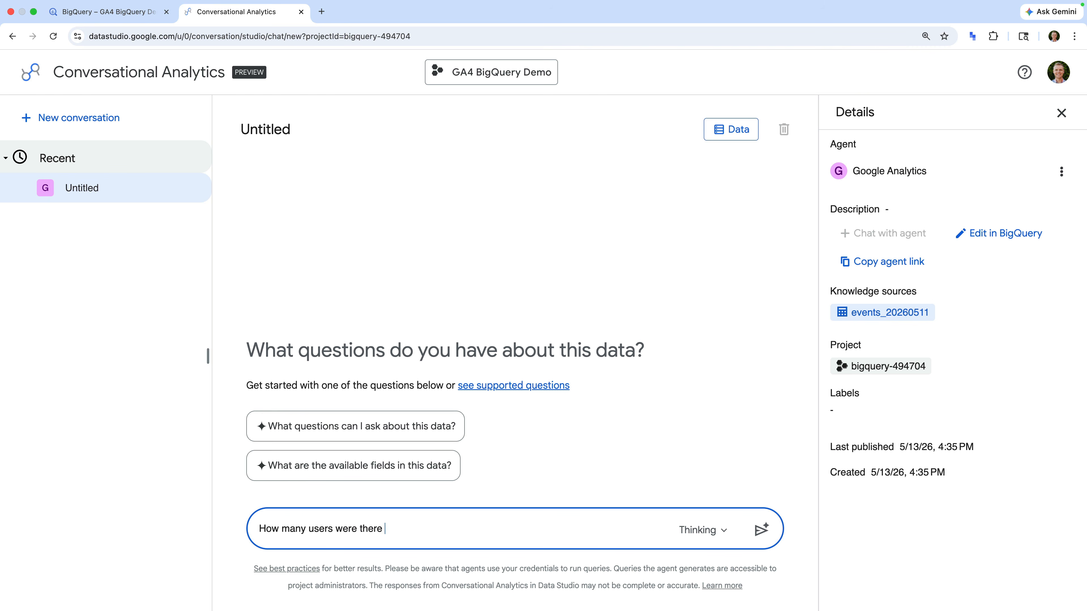
type("on 11 May?")
key("Return")
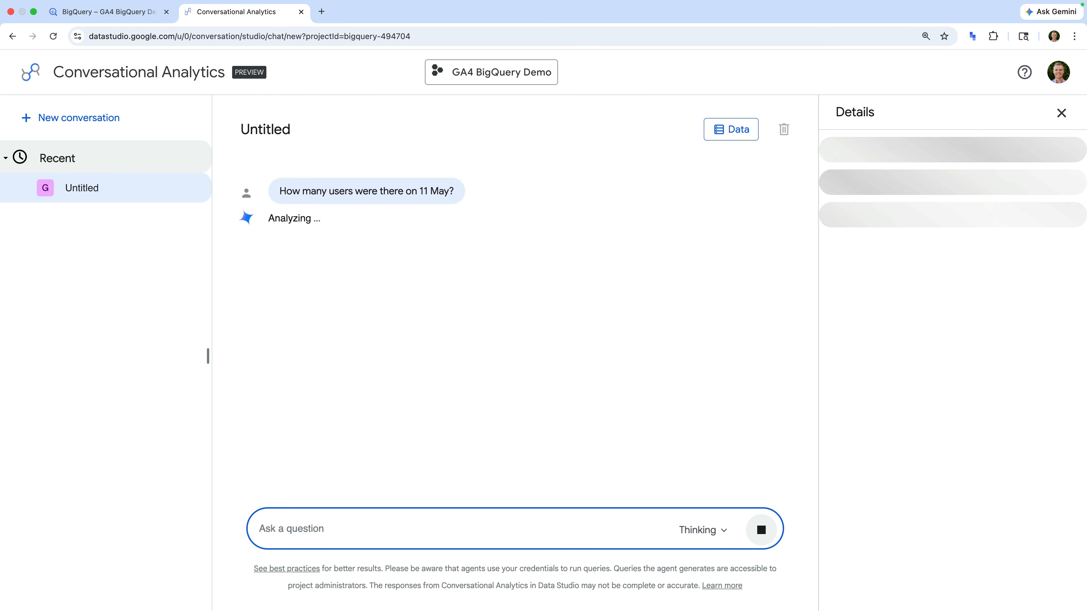